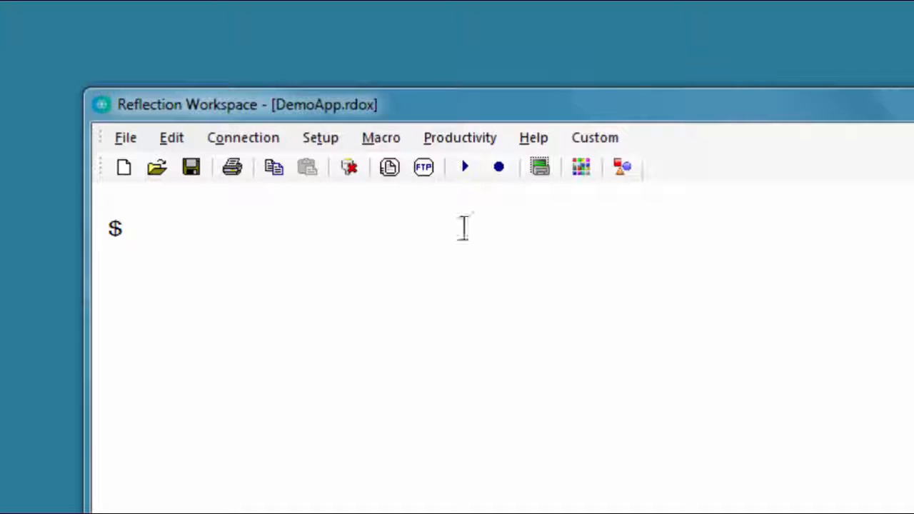
left_click(594, 140)
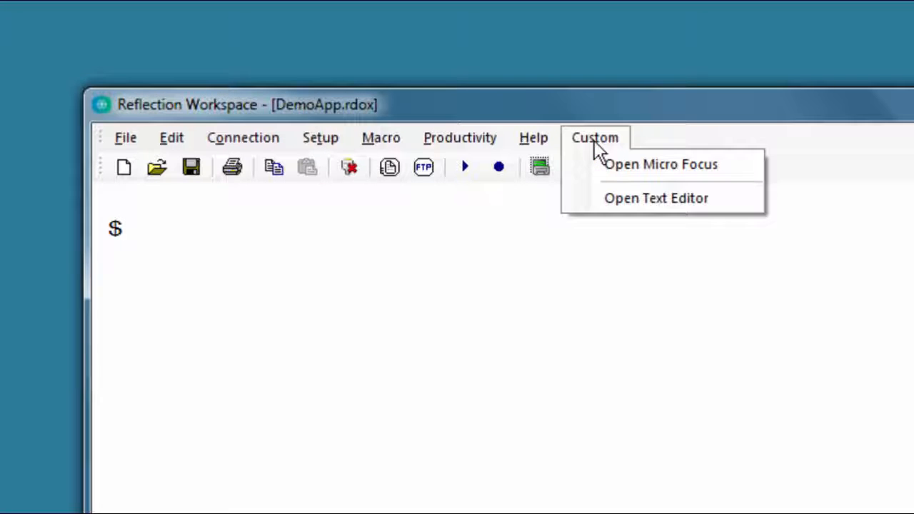
left_click(594, 140)
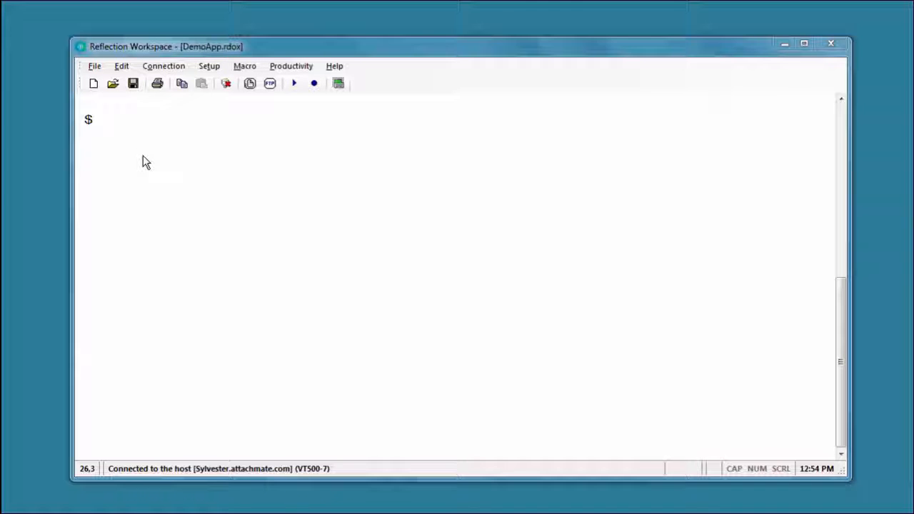
Open the session's currently selected Ribbon file for modification in the UI Designer.
left_click(210, 68)
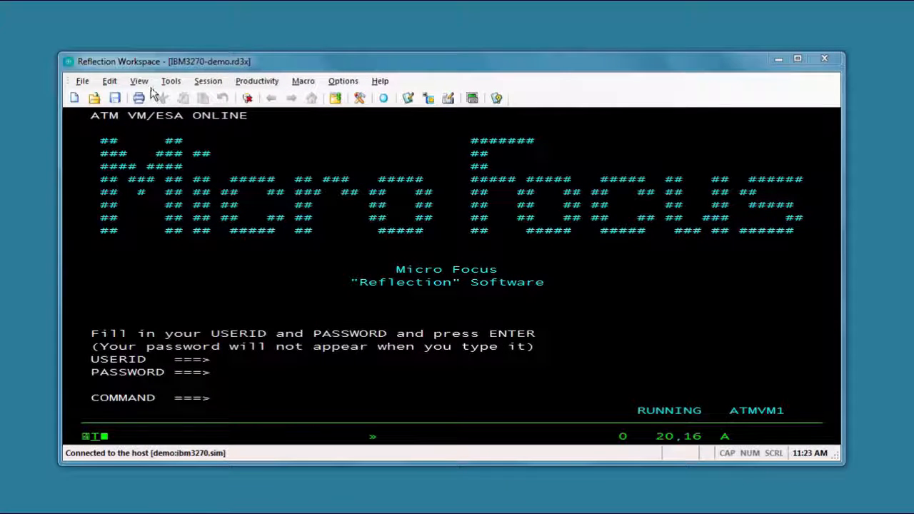
left_click(138, 82)
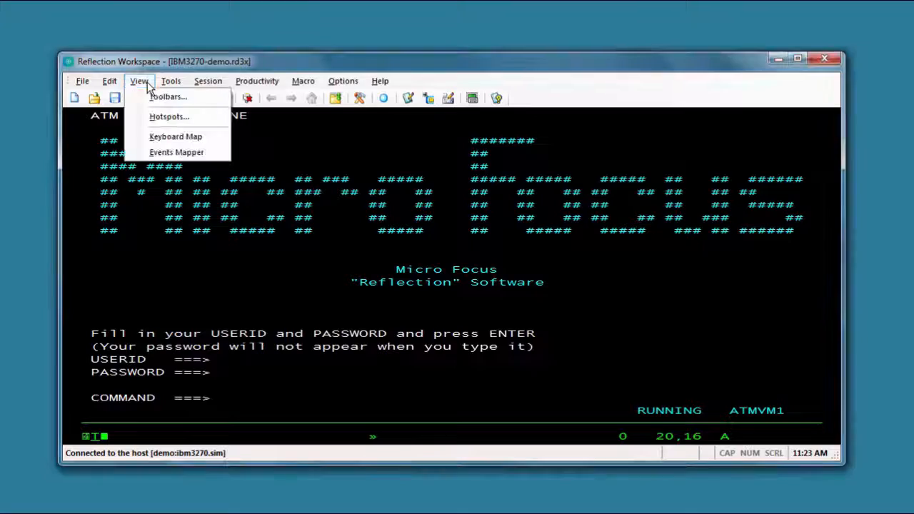
left_click(145, 98)
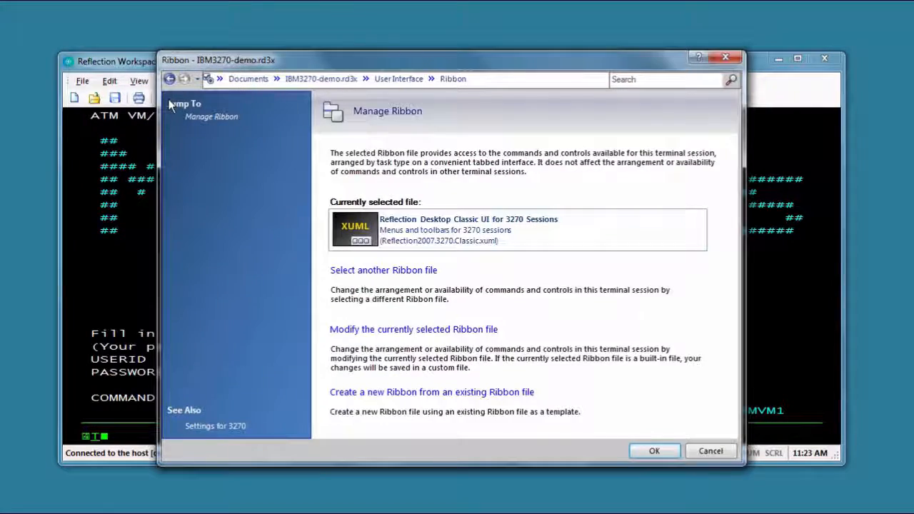
left_click(376, 330)
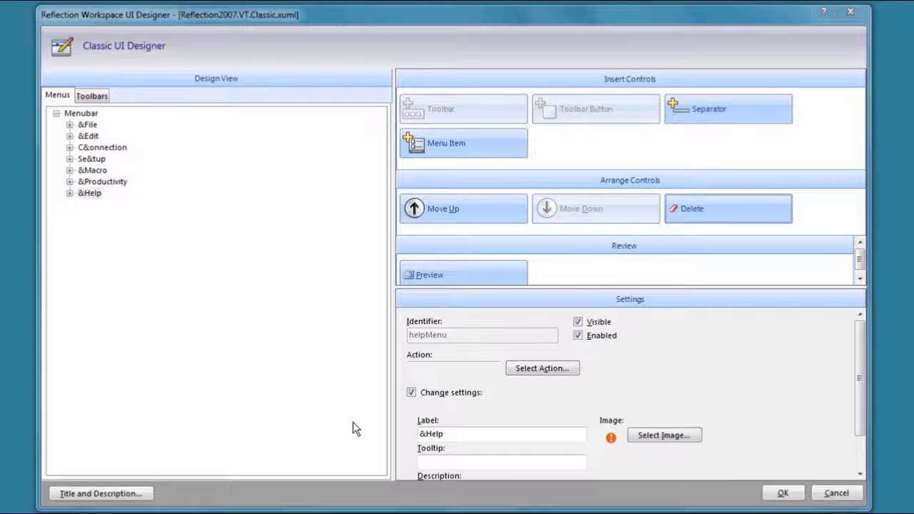
Add a new top-level menu to the Menubar and label it "C&ustom".
left_click(83, 114)
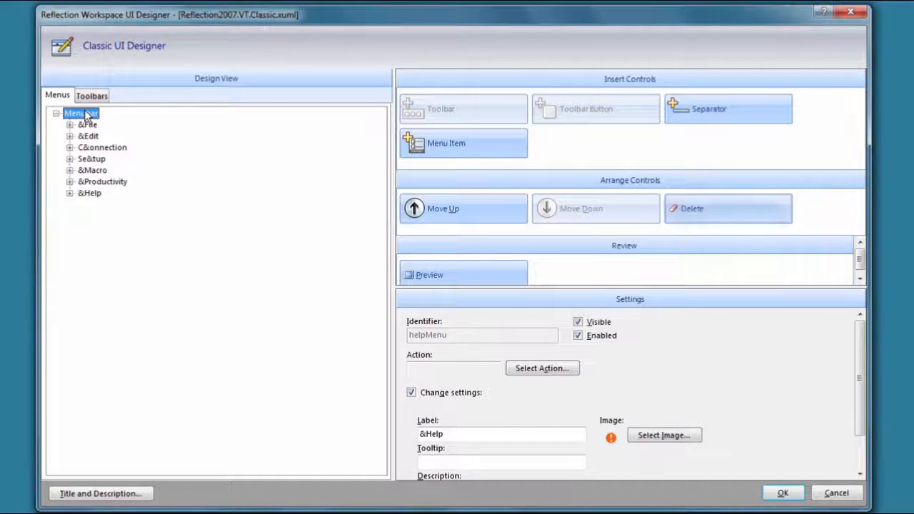
left_click(442, 144)
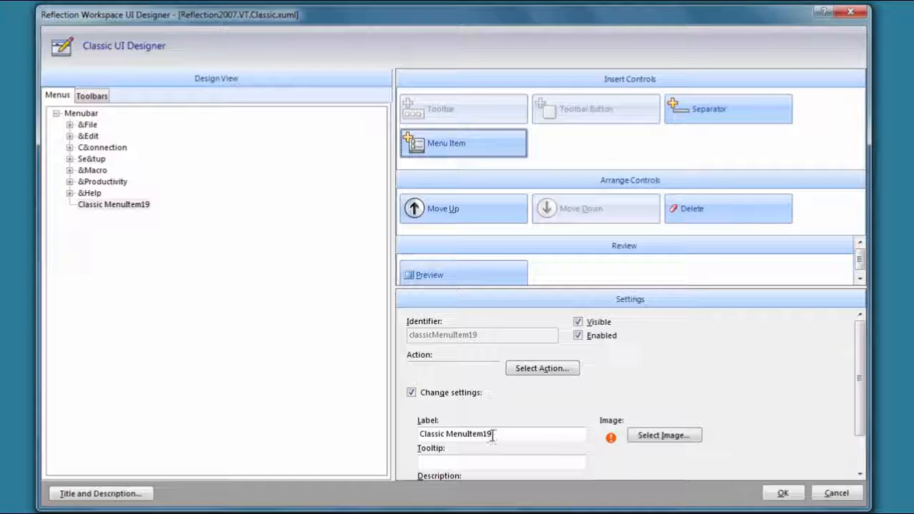
left_click_drag(493, 435, 405, 435)
type("Custom")
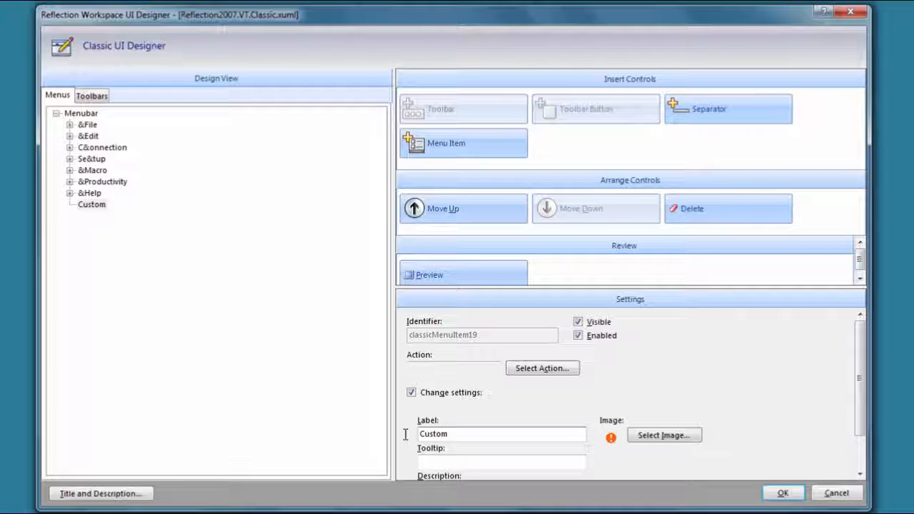
type("&")
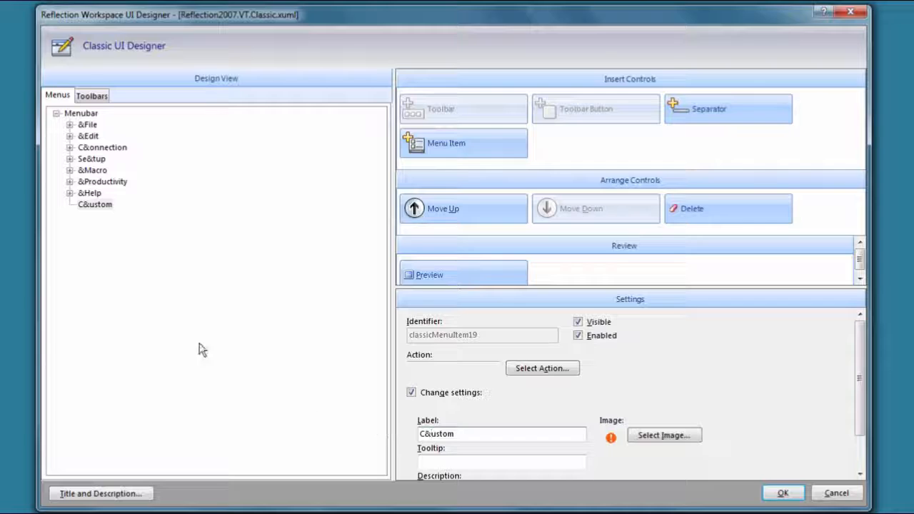
Insert a menu item under the C&ustom menu and label it "Open Micro Focus".
left_click(95, 206)
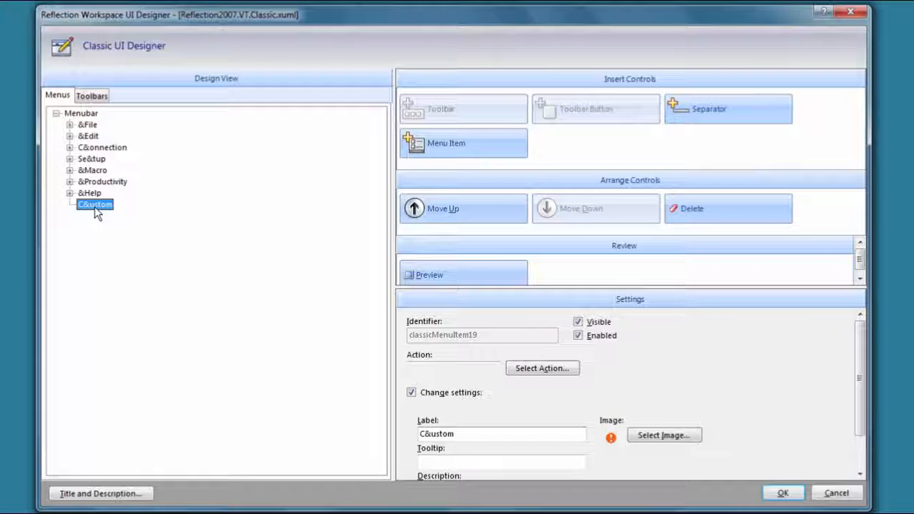
left_click(440, 146)
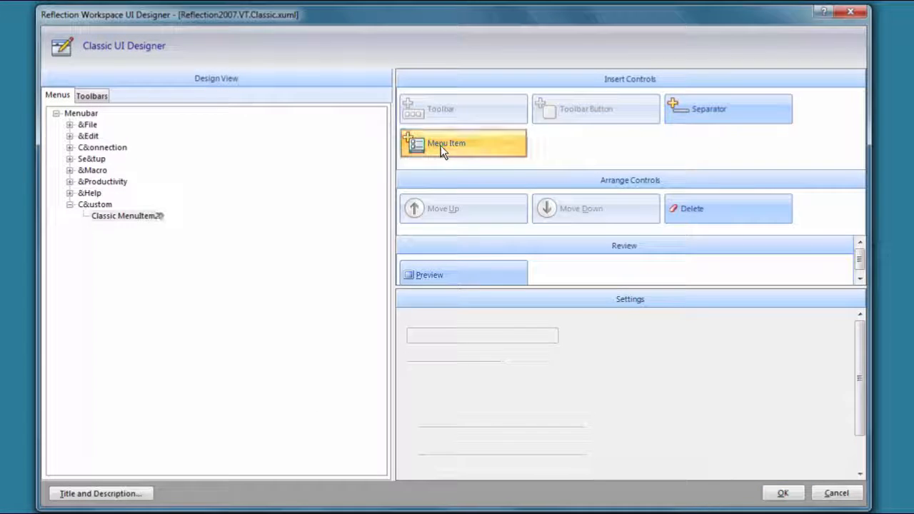
triple_click(428, 434)
type("Open Micro Focus")
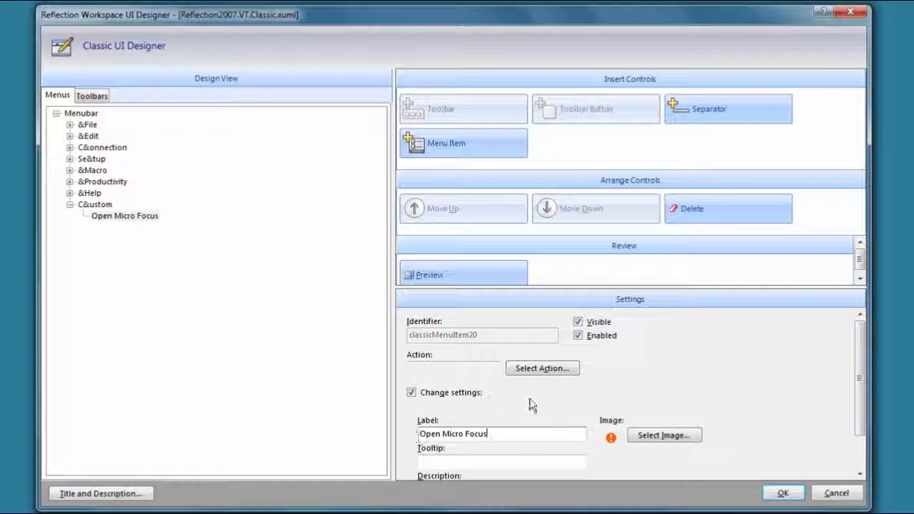
left_click(541, 369)
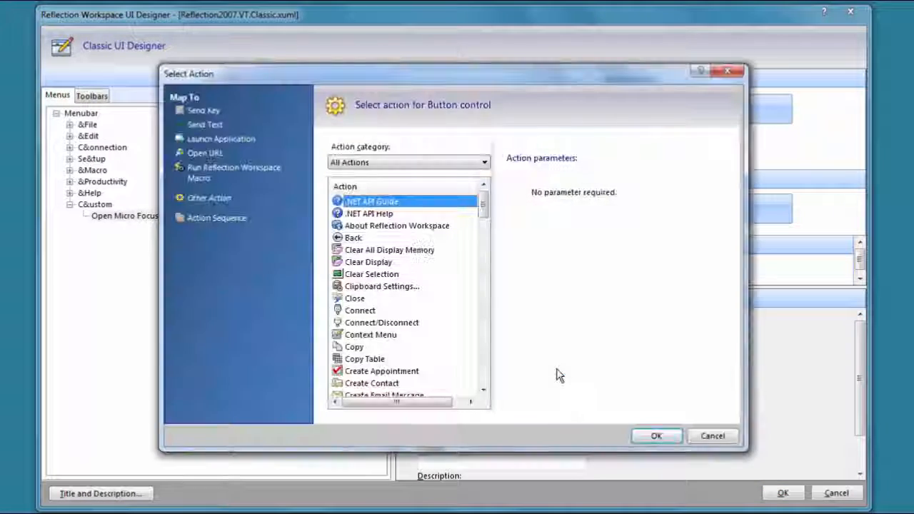
left_click(209, 153)
left_click(344, 185)
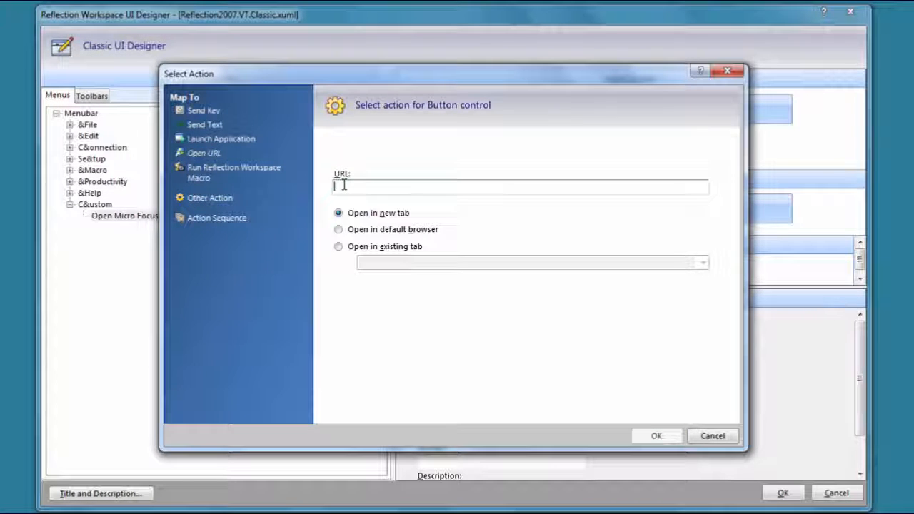
type("www.microfocus.com")
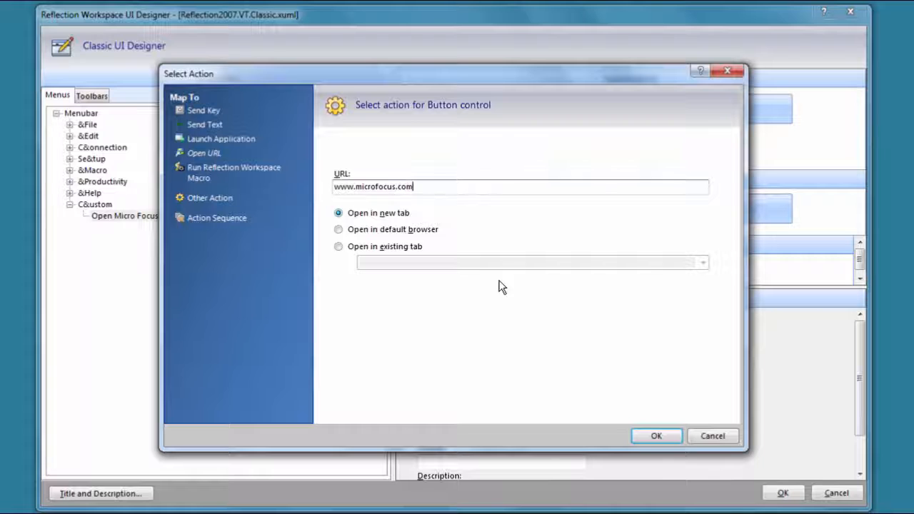
left_click(652, 442)
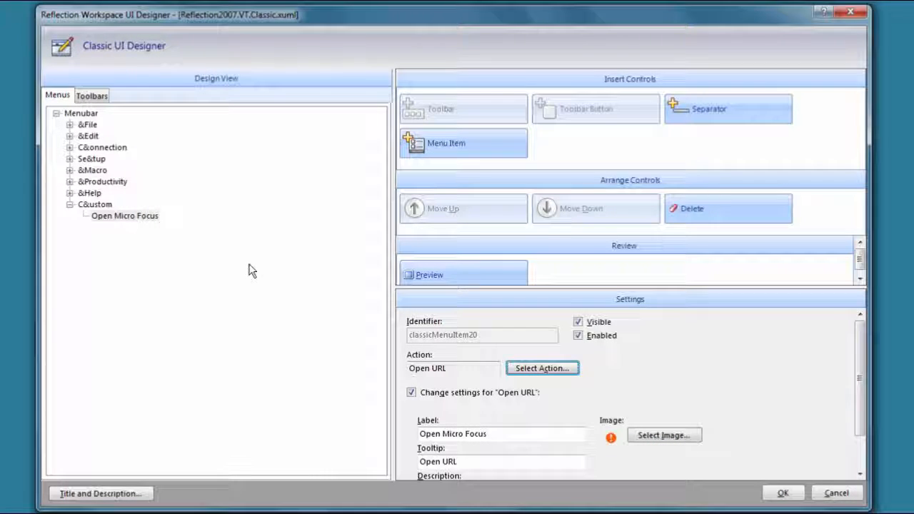
Add a separator to the C&ustom menu, followed by a menu item labelled "Open Text Editor".
left_click(111, 207)
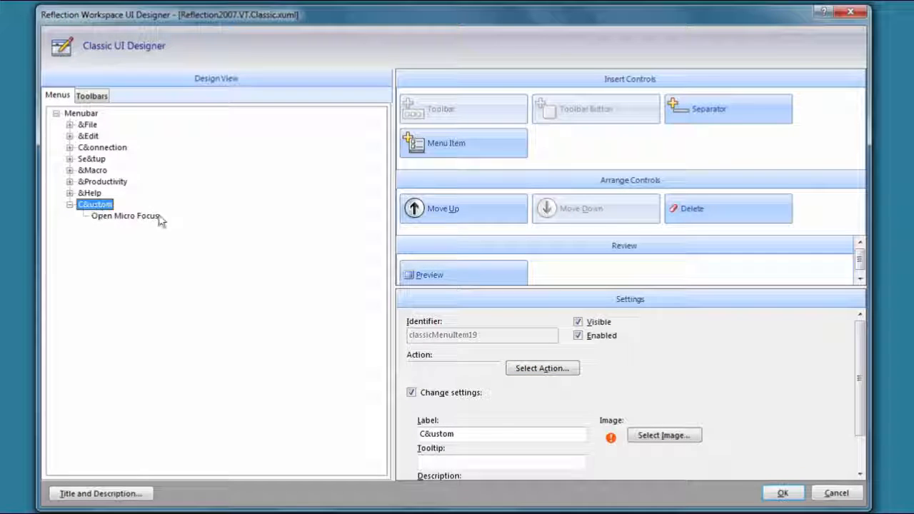
left_click(716, 114)
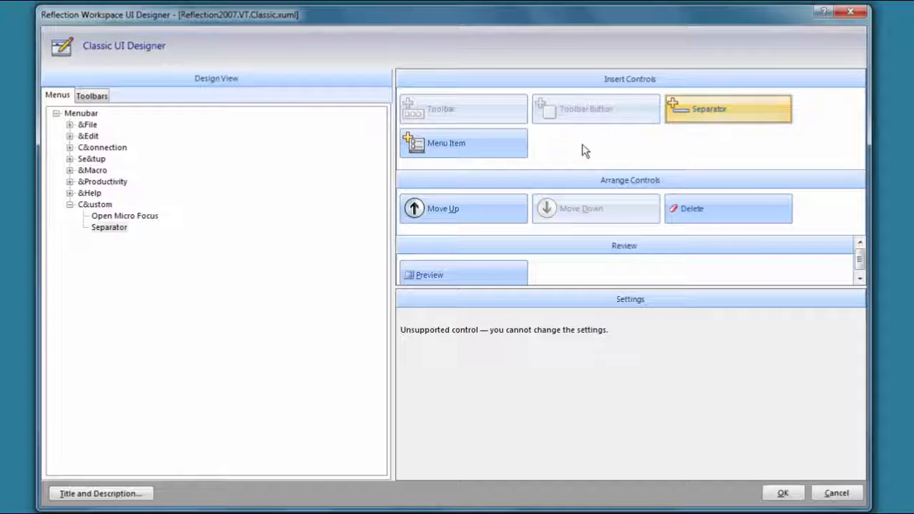
left_click(475, 143)
left_click_drag(515, 434, 384, 433)
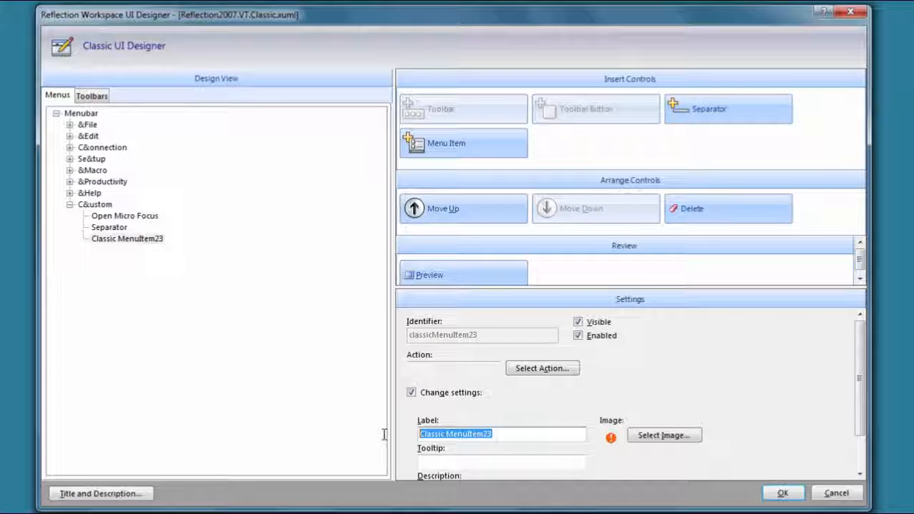
type("Open Text Editor")
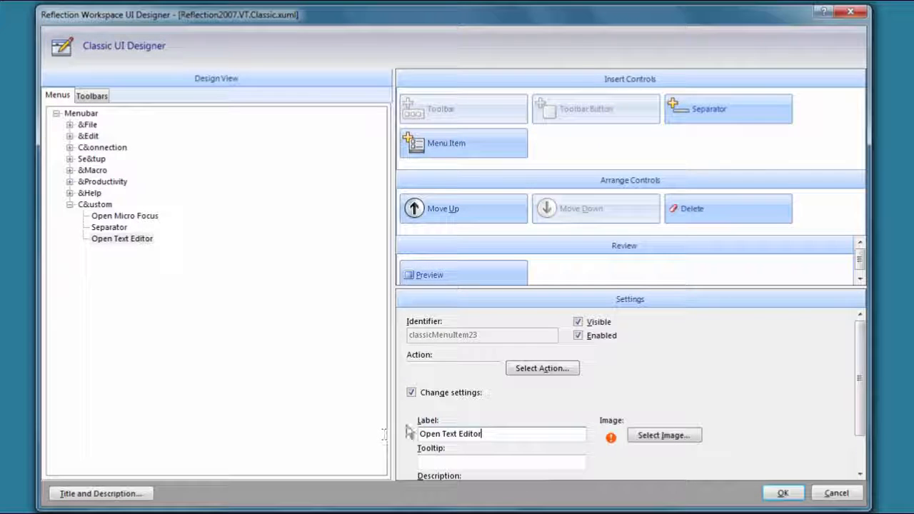
Assign the Open Text Editor item a Launch Application action that runs C:\Windows\notepad.exe.
left_click(528, 369)
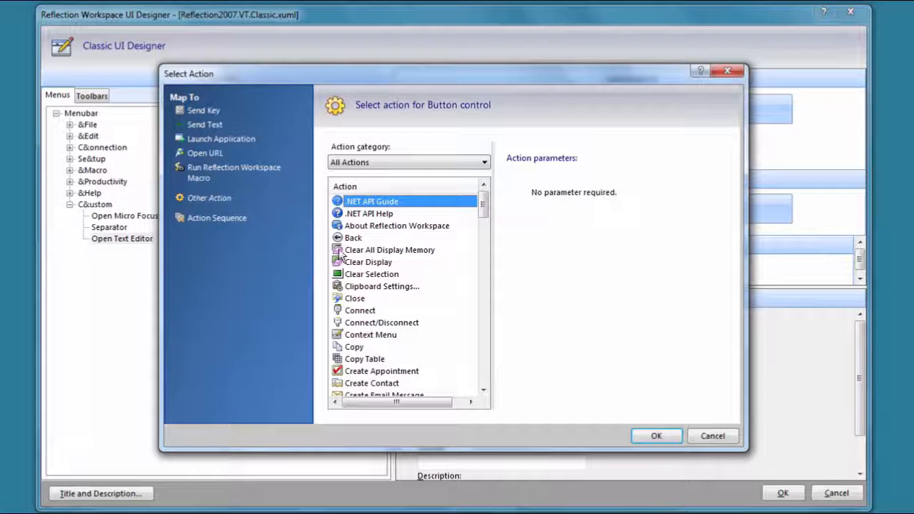
left_click(221, 139)
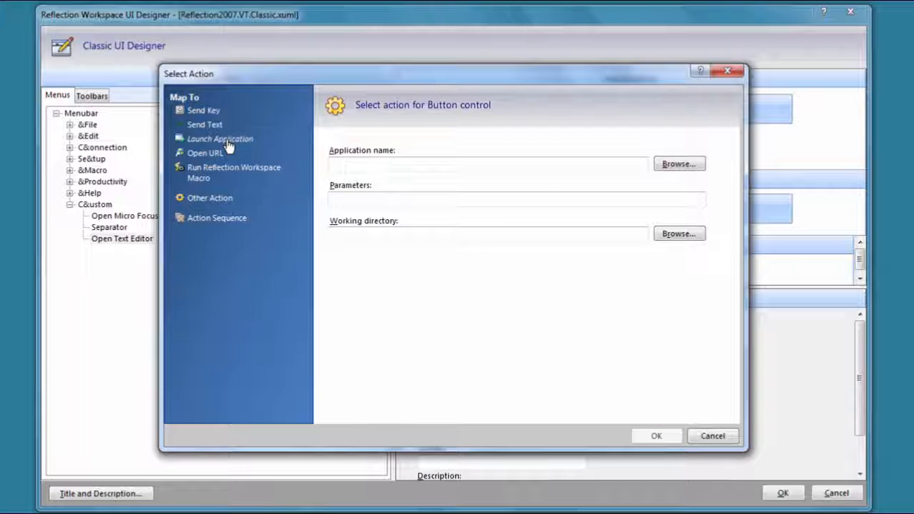
left_click(672, 166)
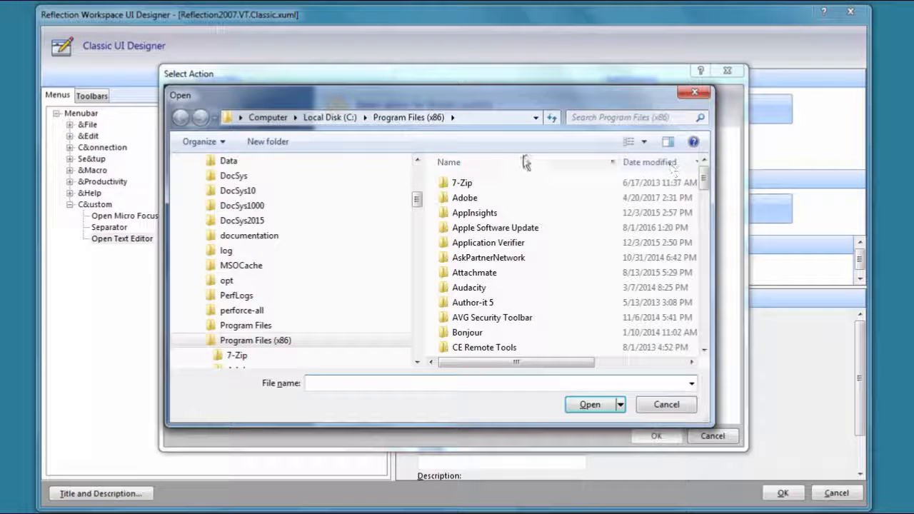
left_click(365, 118)
left_click_drag(506, 271, 502, 377)
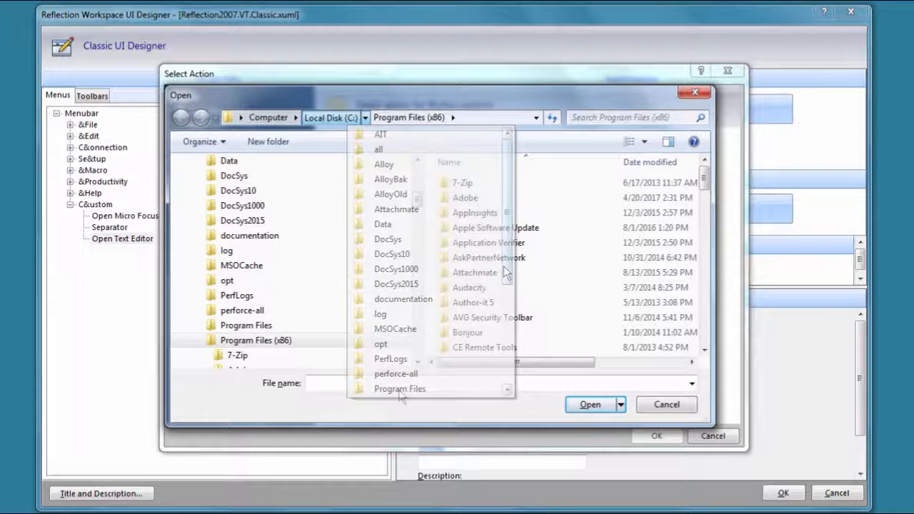
left_click(398, 390)
left_click(323, 384)
type("notepad")
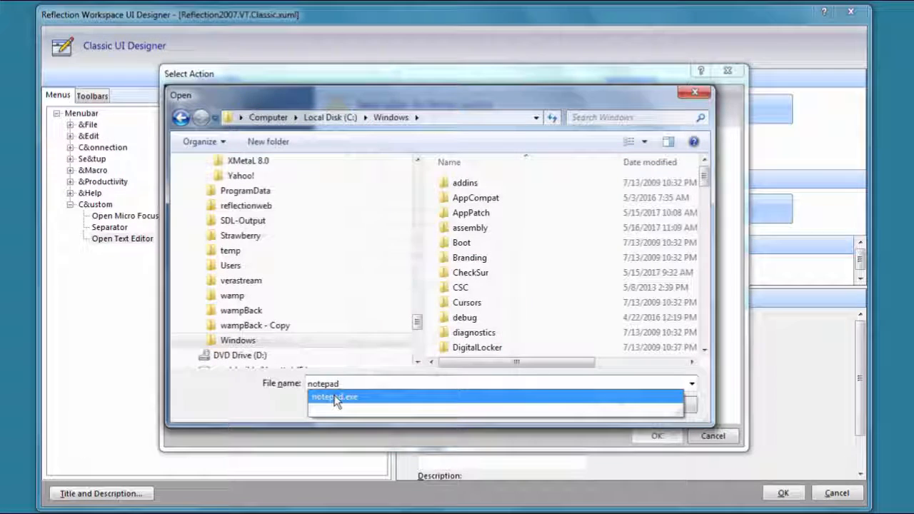
left_click(333, 395)
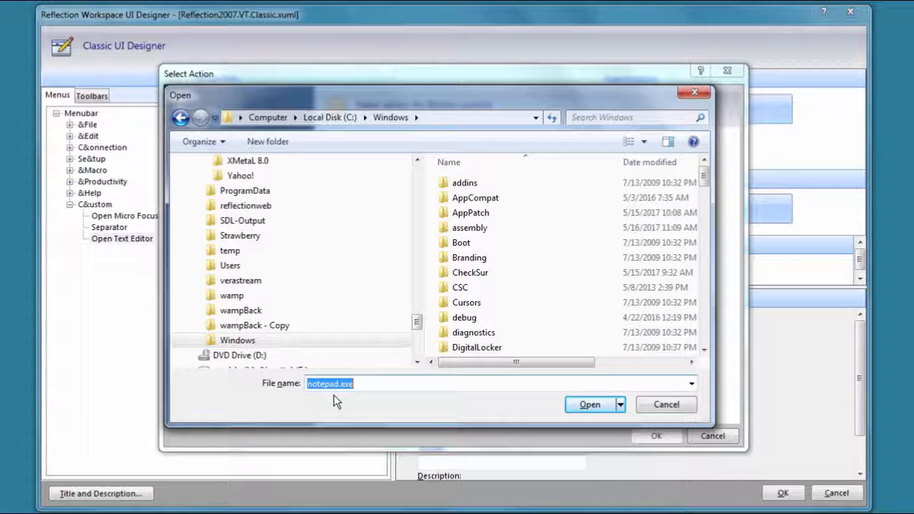
left_click(587, 405)
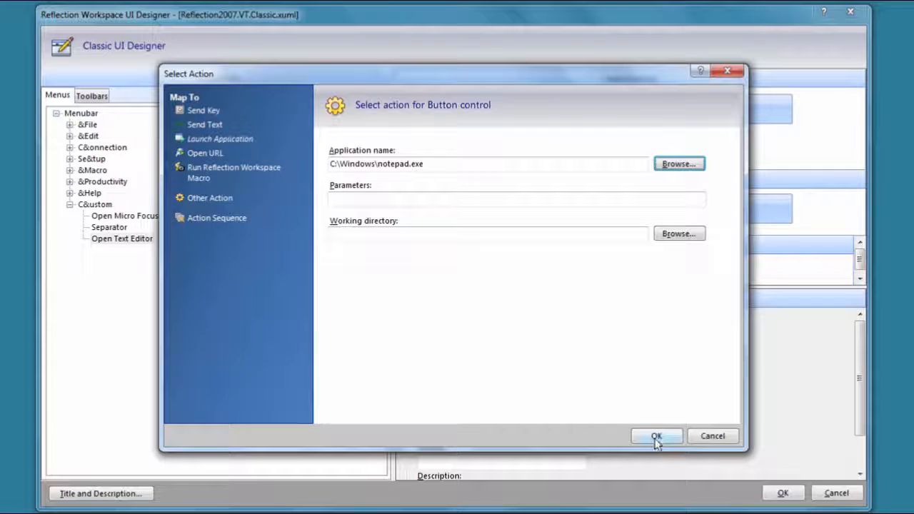
left_click(656, 437)
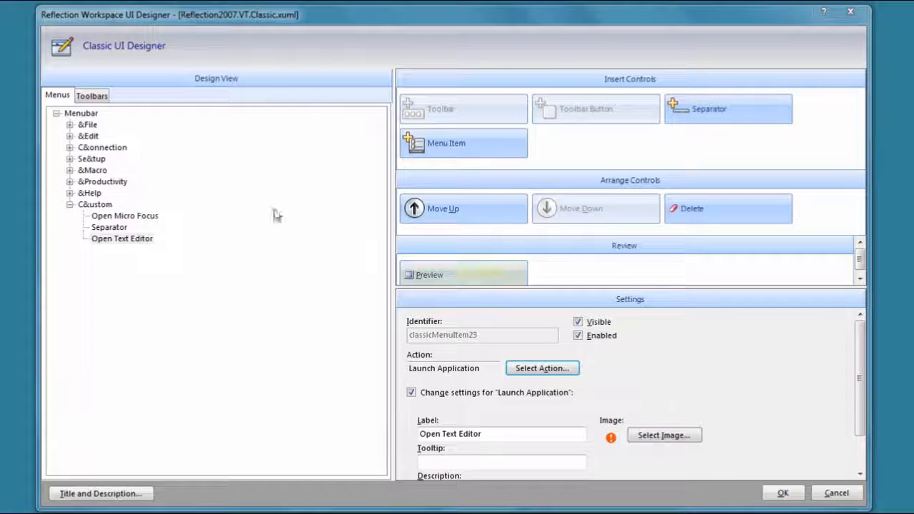
Add a separator to the end of Toolbar 1, followed by a toolbar button labelled "Run Navigation Macro".
left_click(92, 97)
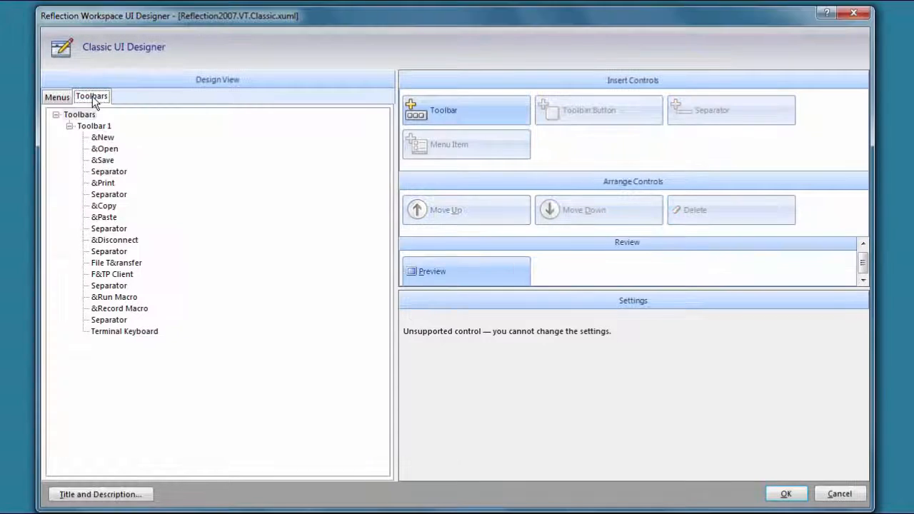
left_click(94, 126)
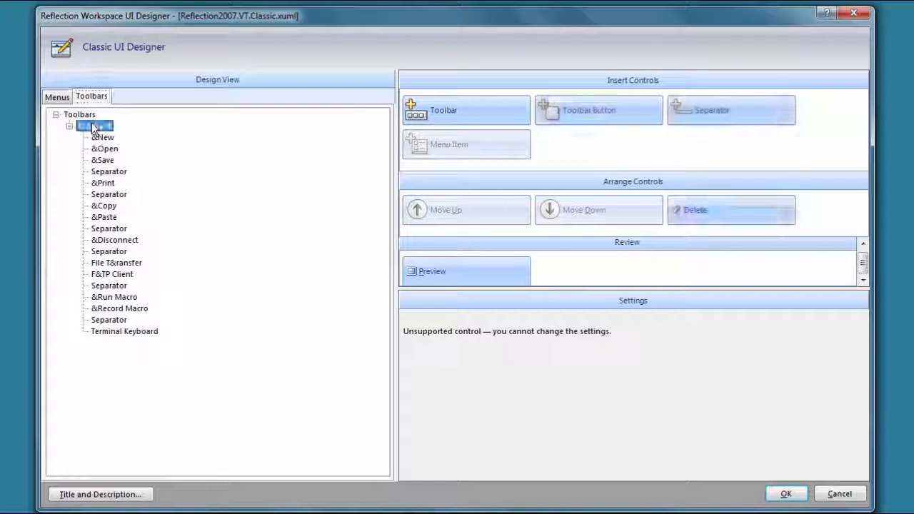
left_click(735, 113)
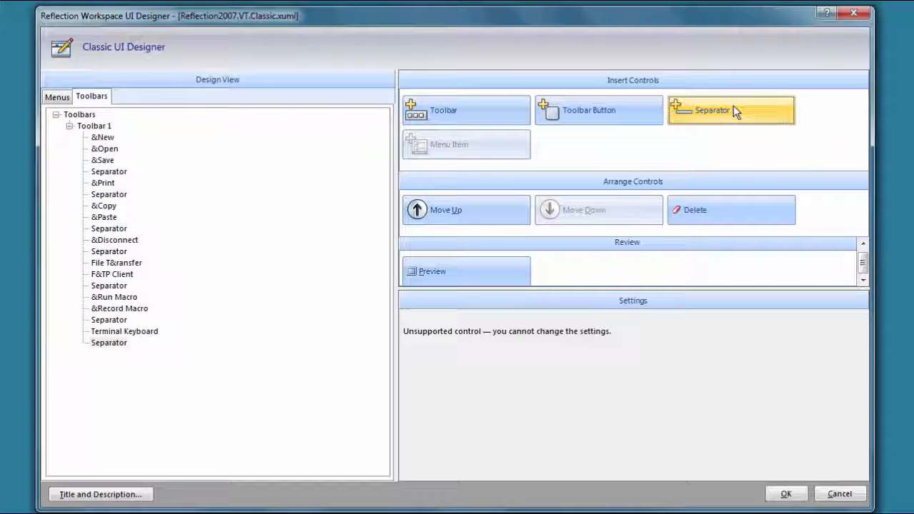
left_click(584, 115)
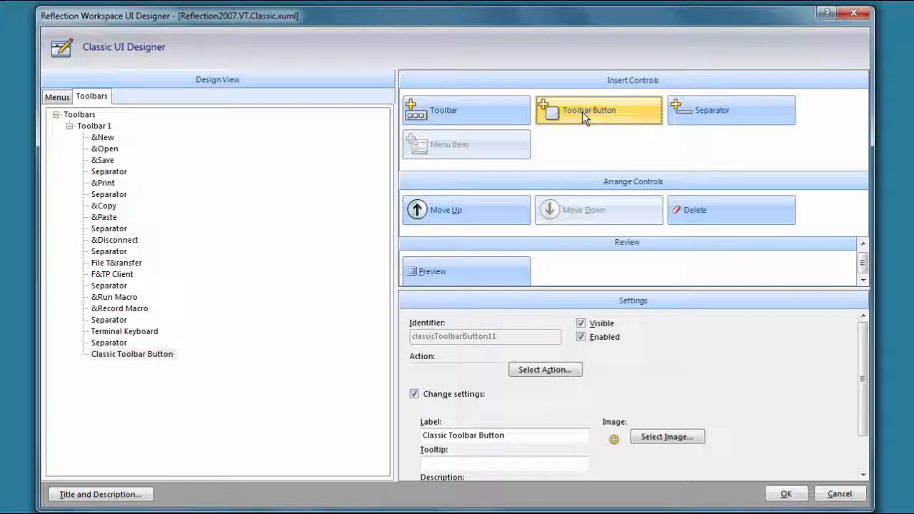
triple_click(500, 435)
type("Run Navi")
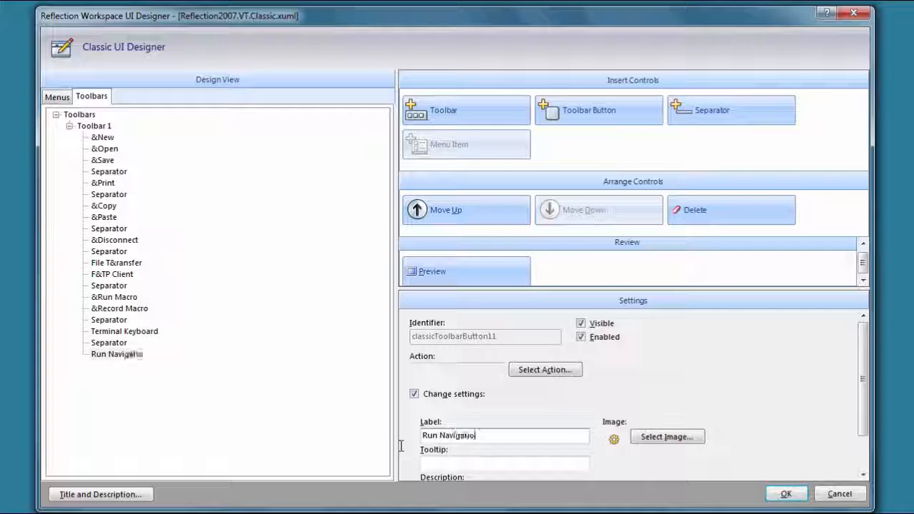
type("gation Macro")
key("Tab")
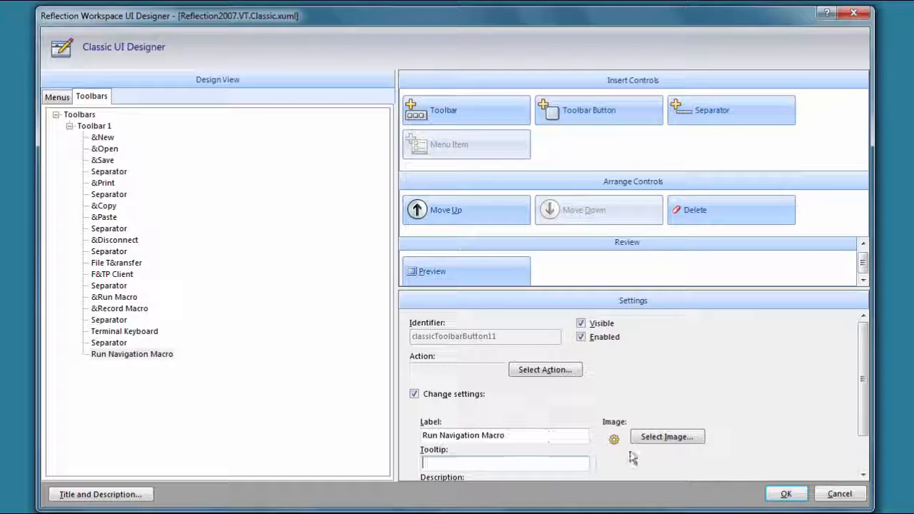
Give the Run Navigation Macro button the Color_32.png image and the tooltip "Runs a macro to navigate to a screen".
left_click(664, 439)
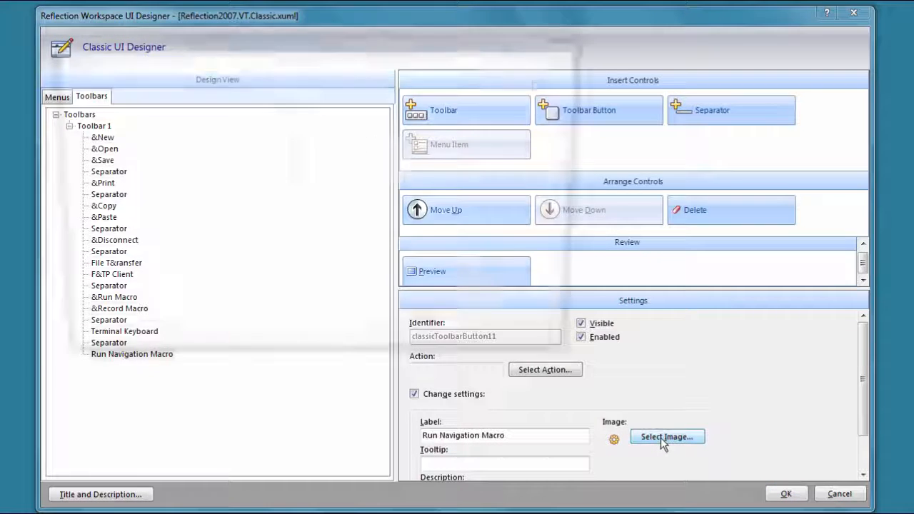
left_click(582, 136)
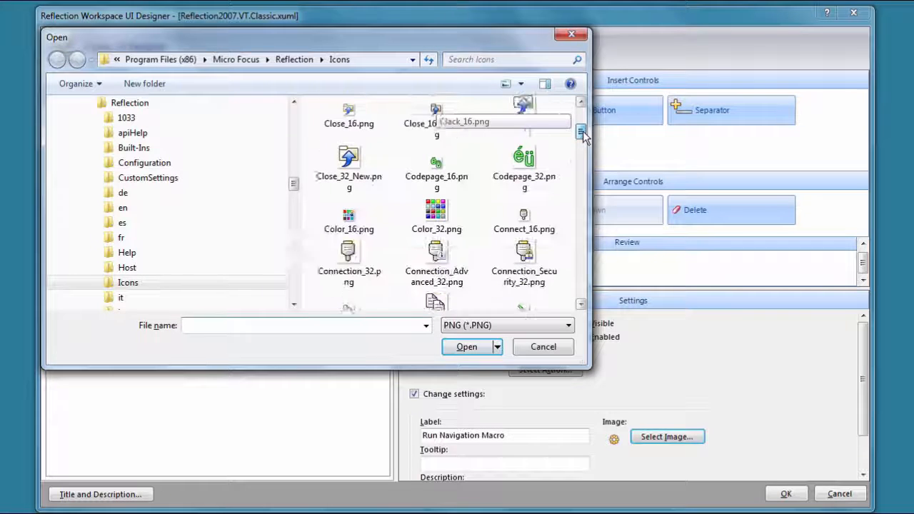
left_click(435, 198)
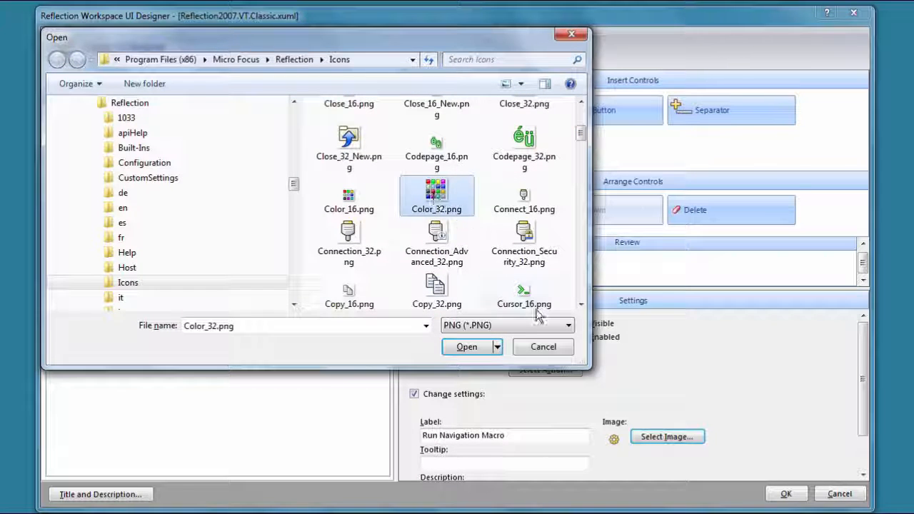
left_click(475, 347)
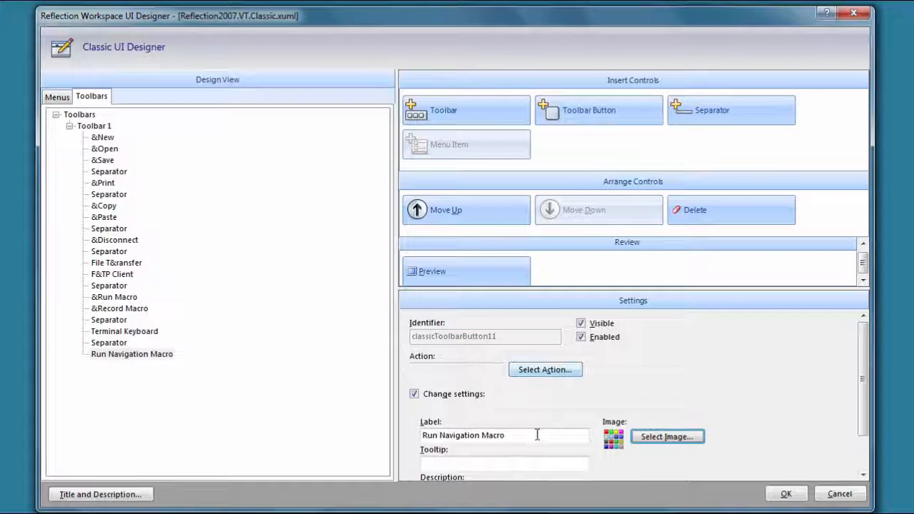
left_click(445, 463)
type("Runs a macro to navigate")
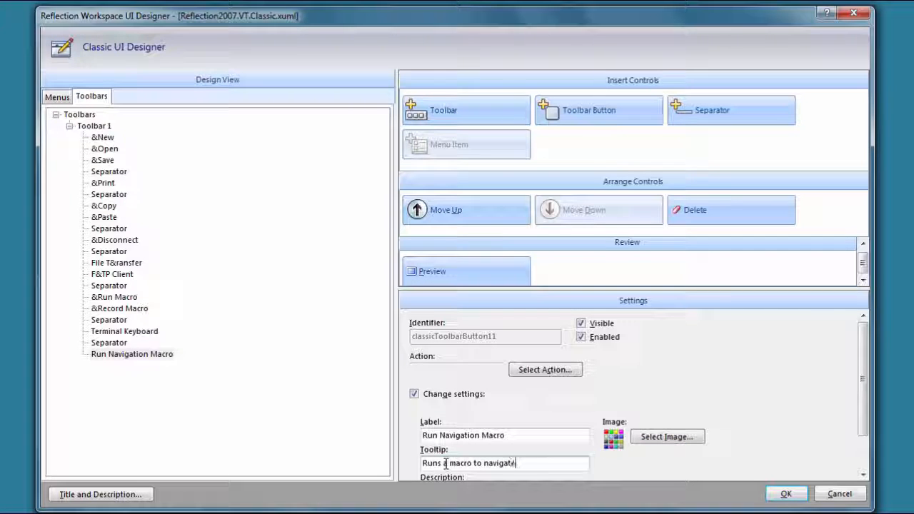
type(" to a screen")
Assign the Run Navigation Macro button a Run External Legacy Reflection Macro action using NavigateDemo.rma from the Micro Focus Reflection documents folder.
left_click(537, 369)
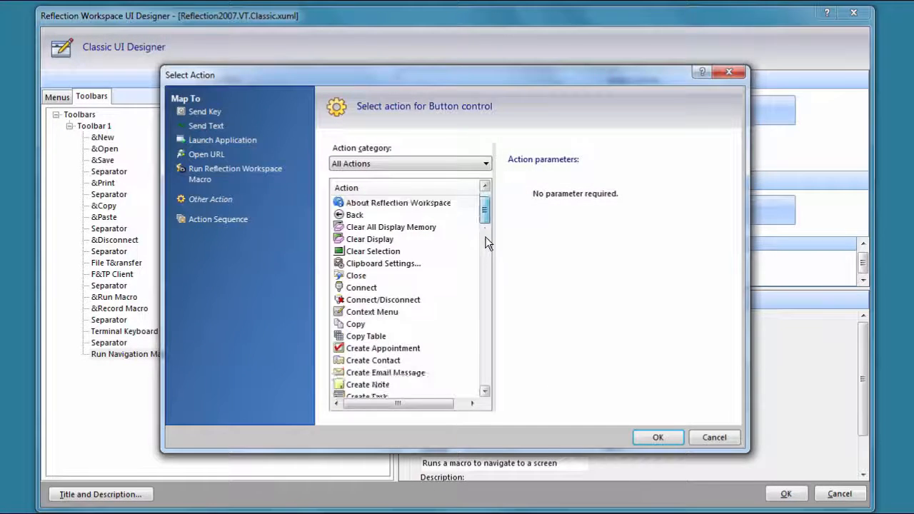
scroll(486, 243, "down", 15)
left_click(410, 312)
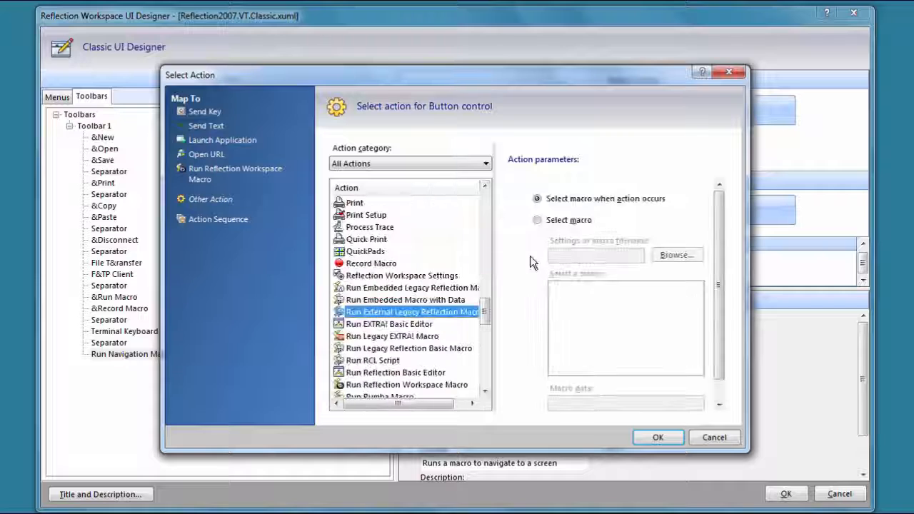
left_click(541, 223)
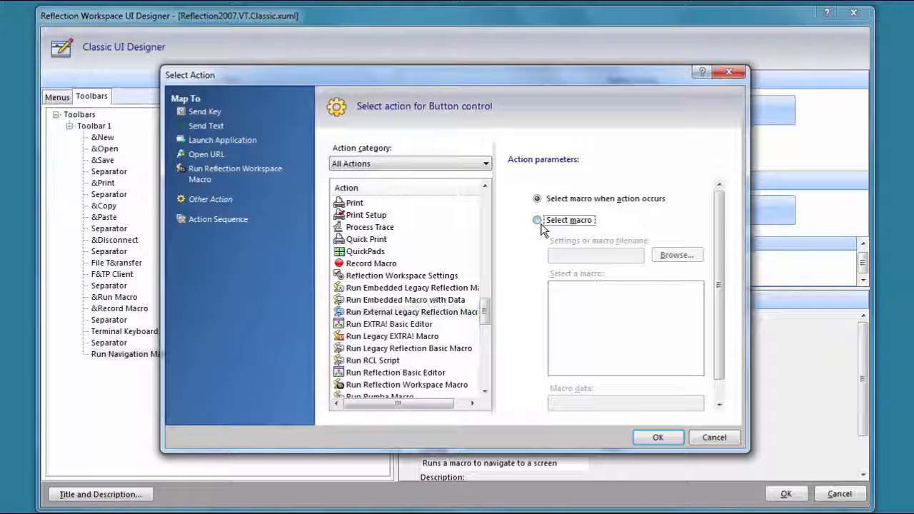
left_click(672, 255)
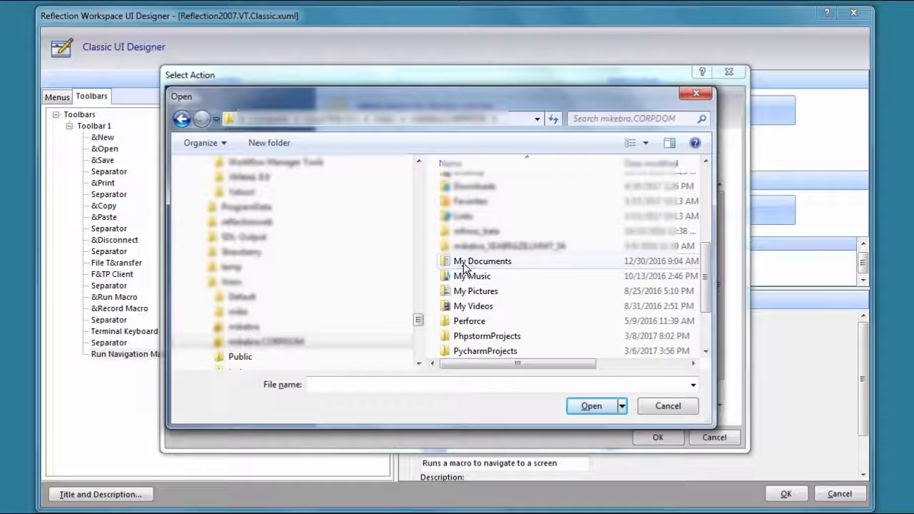
double_click(464, 266)
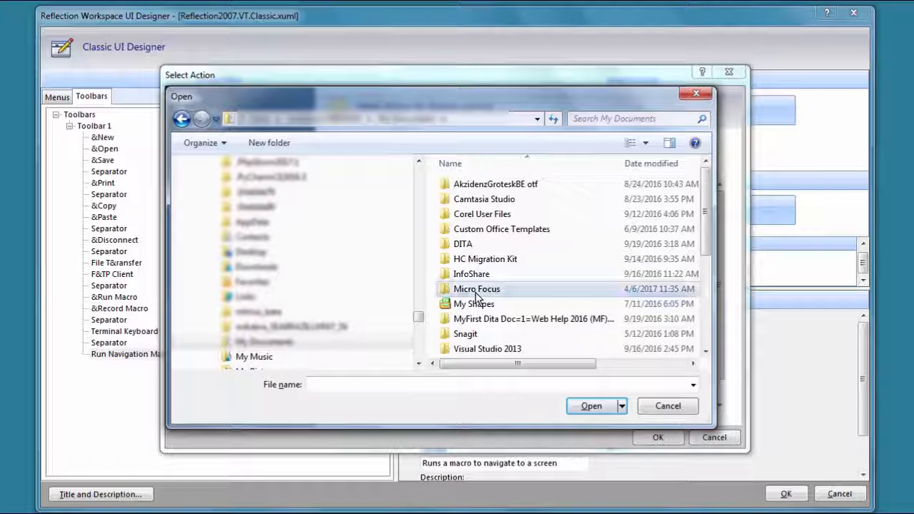
double_click(474, 289)
double_click(472, 215)
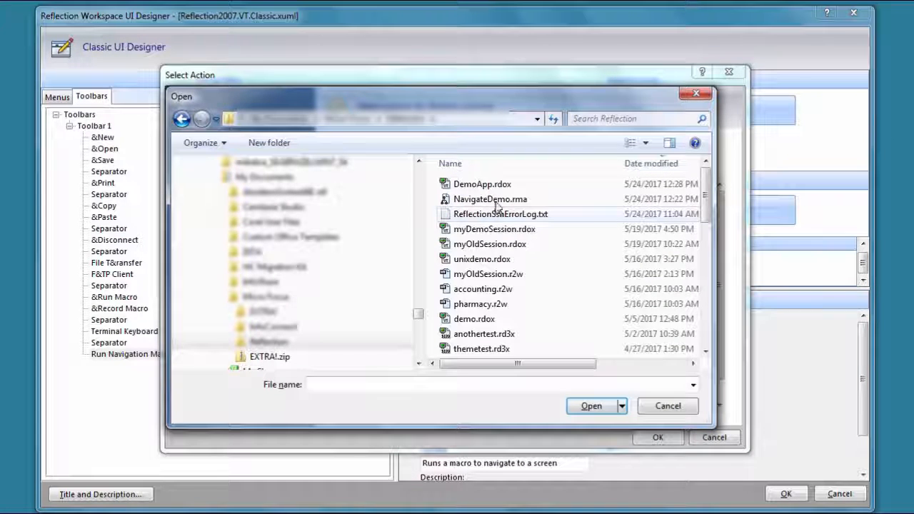
left_click(498, 202)
left_click(588, 404)
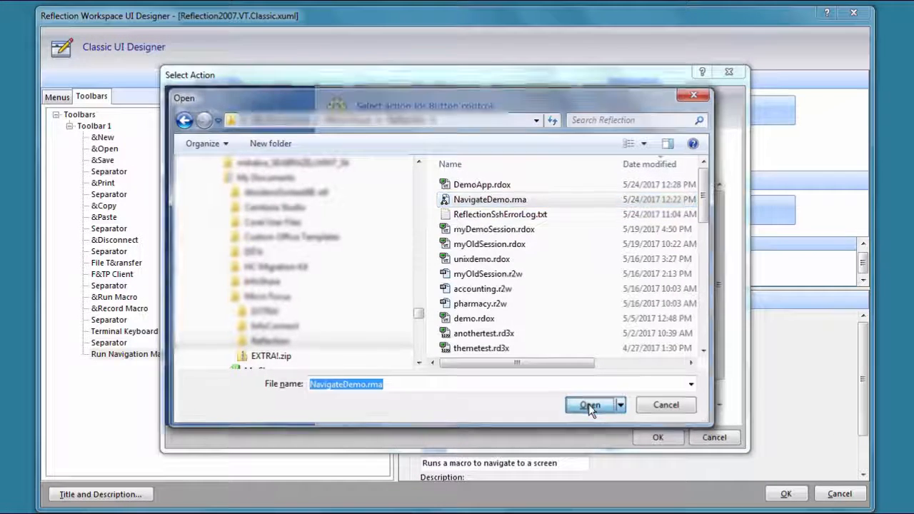
left_click(658, 438)
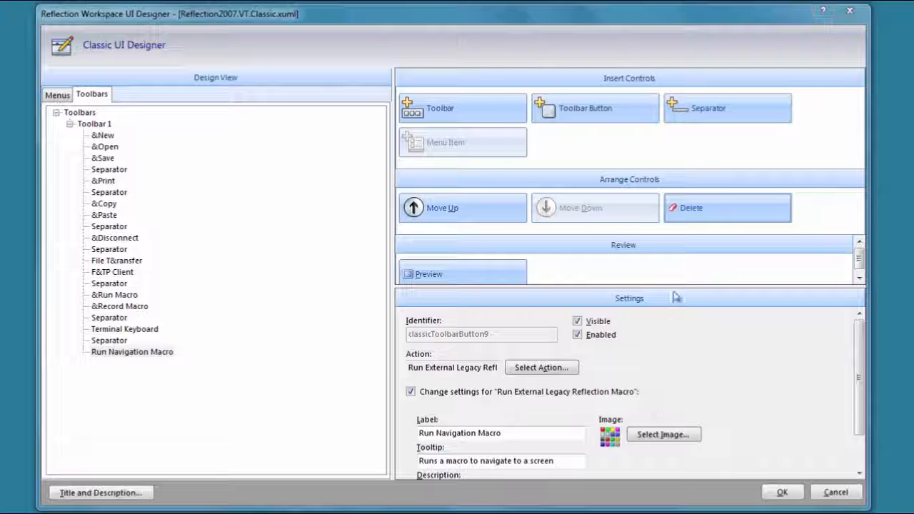
Add another separator to the end of Toolbar 1, followed by a toolbar button labelled "For Severe Pain".
left_click(698, 121)
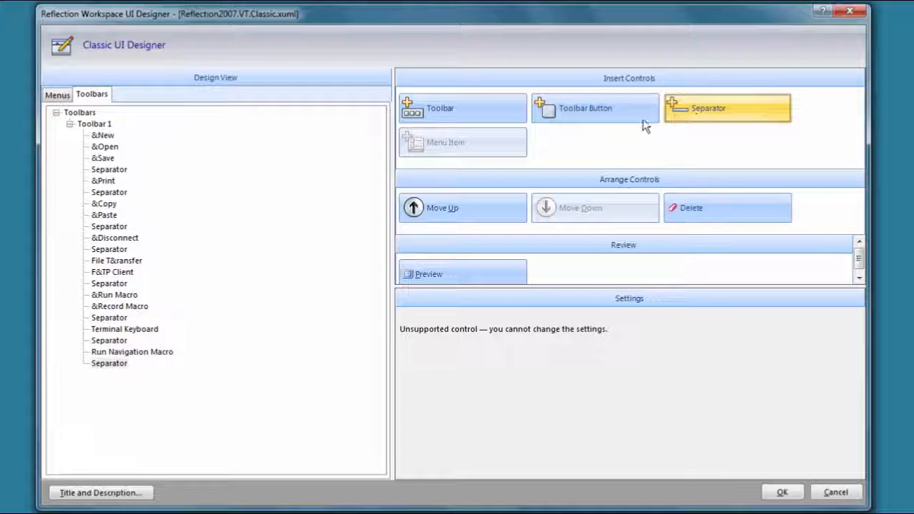
left_click(606, 111)
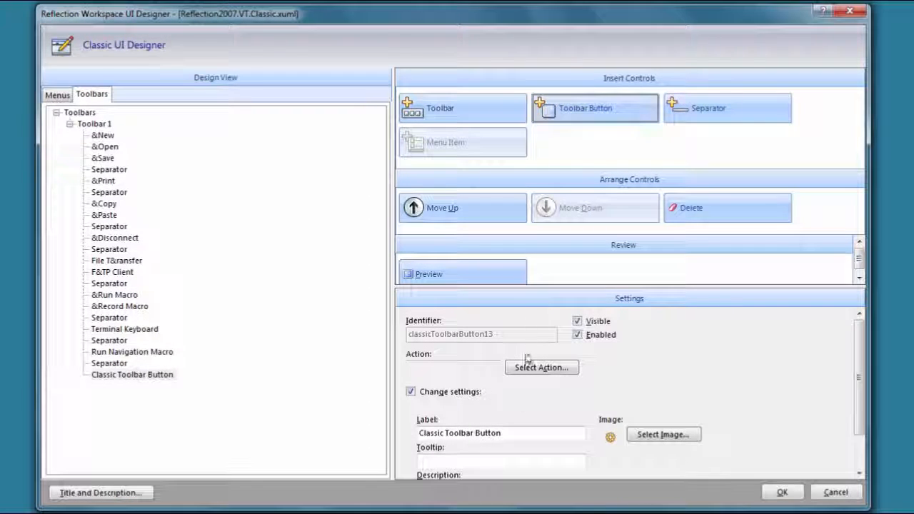
left_click_drag(510, 431, 389, 437)
type("For Severe Pain")
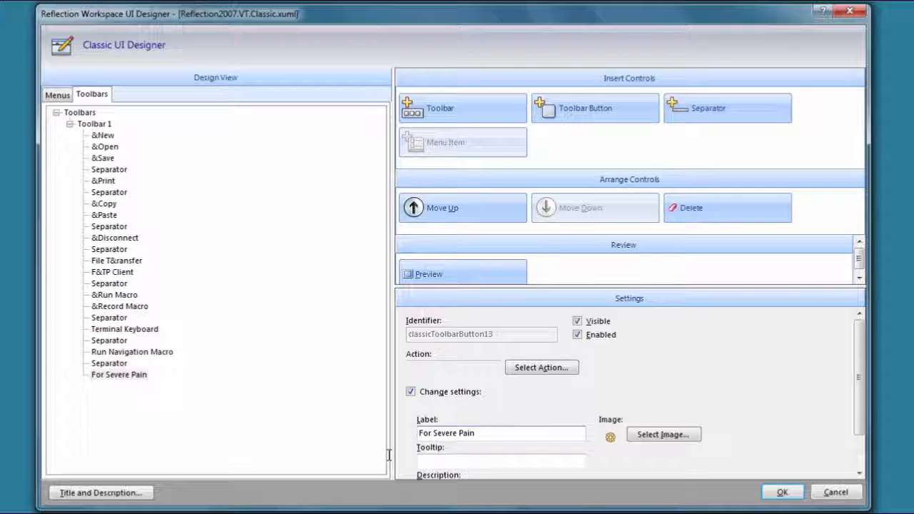
Set the For Severe Pain button's image to Graphics_16.png from the Icons folder.
left_click(656, 433)
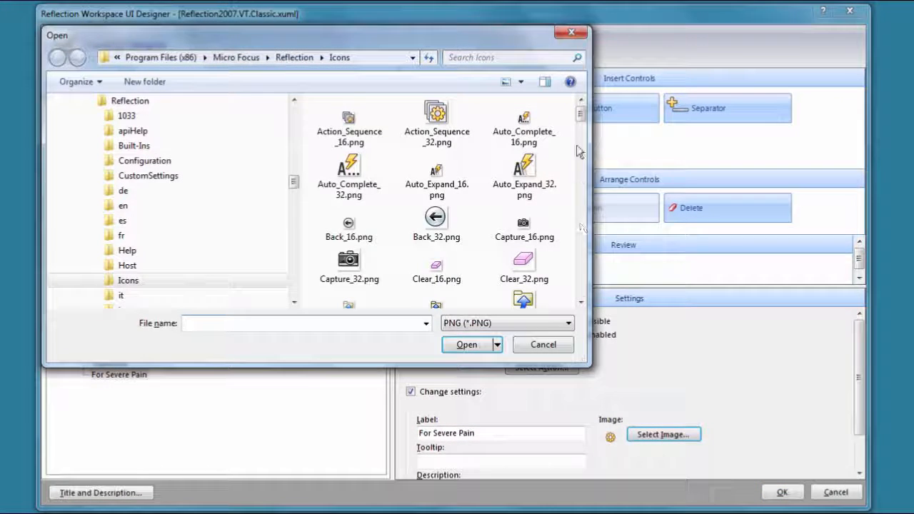
left_click(582, 154)
left_click(352, 263)
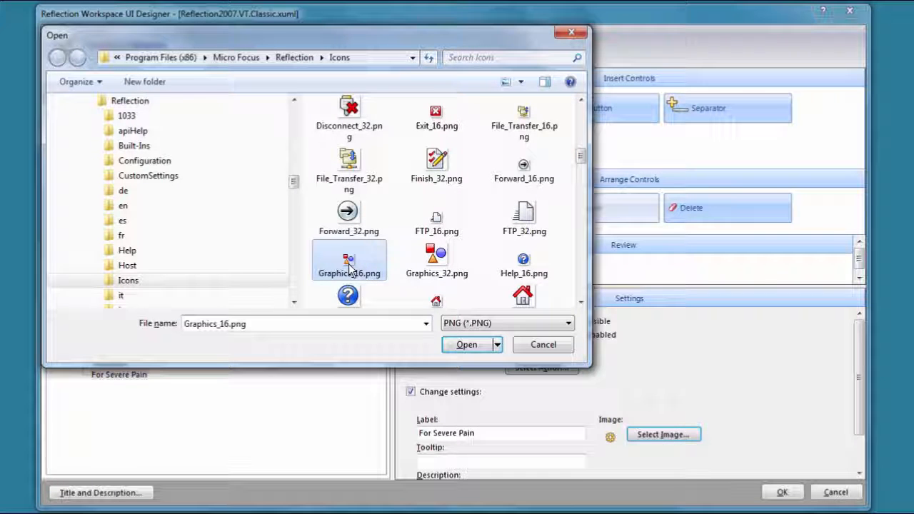
left_click(466, 344)
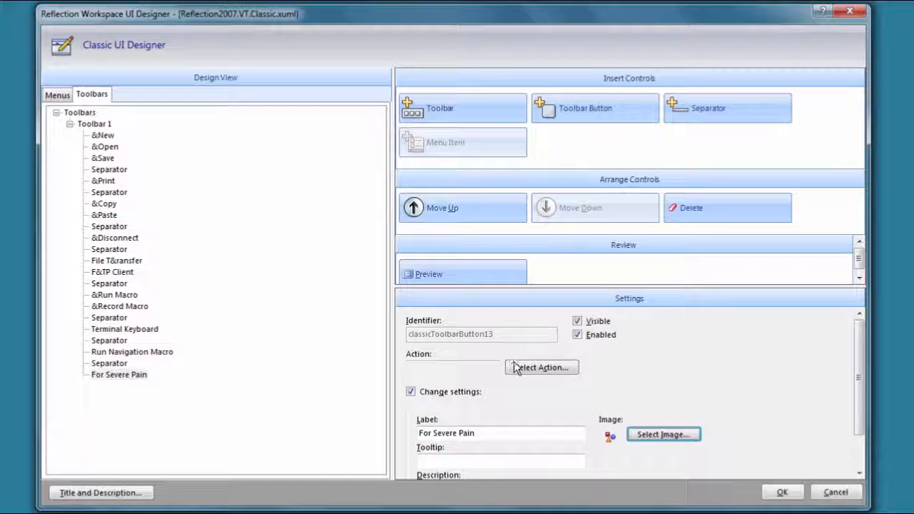
Assign the For Severe Pain button a Send Text action that sends "For Severe Pain (7-10)" to the host.
left_click(539, 367)
left_click(206, 123)
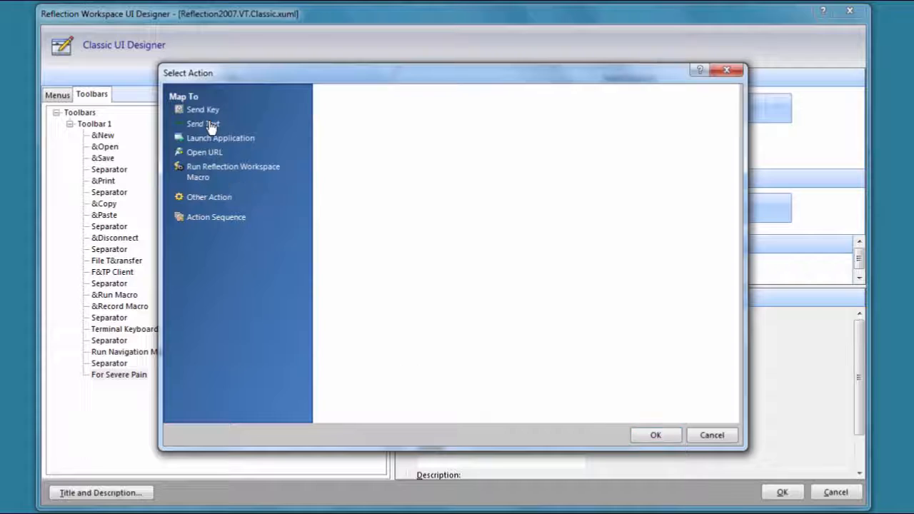
left_click(343, 162)
type("For Severe Pain (T 14)")
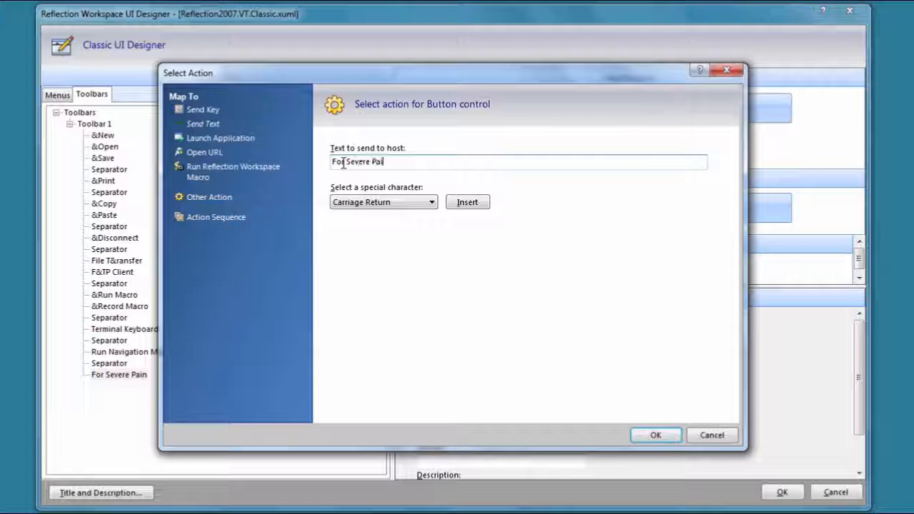
left_click(643, 436)
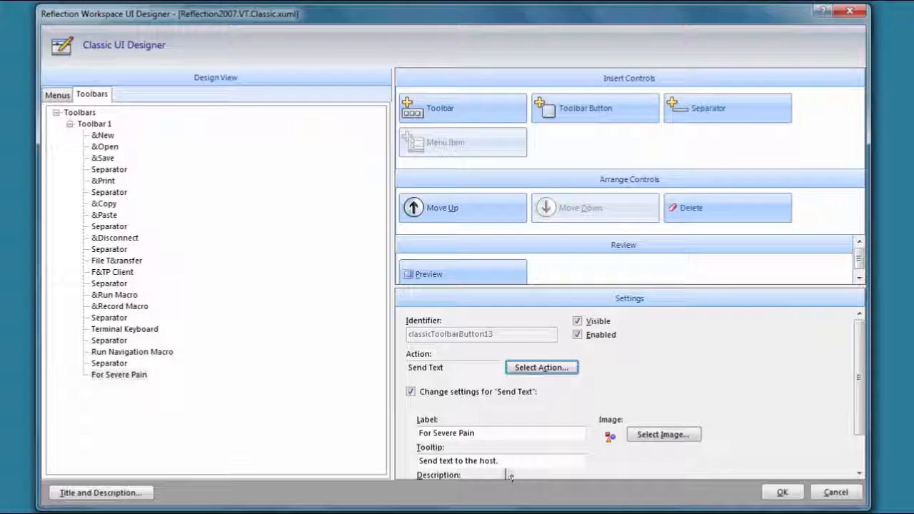
Set the For Severe Pain button's tooltip to "For Severe Pain (7-10)" and apply the customized interface.
left_click_drag(503, 460, 371, 460)
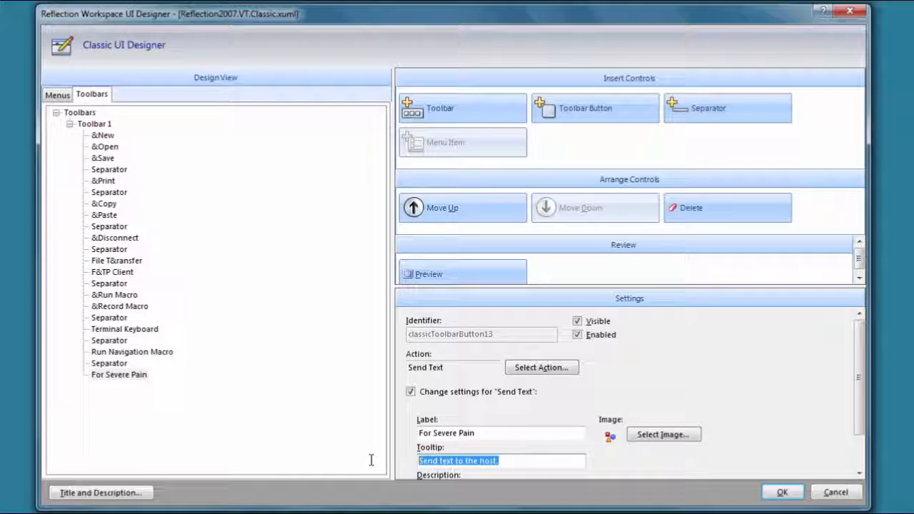
type("For Severe Pain (7-10")
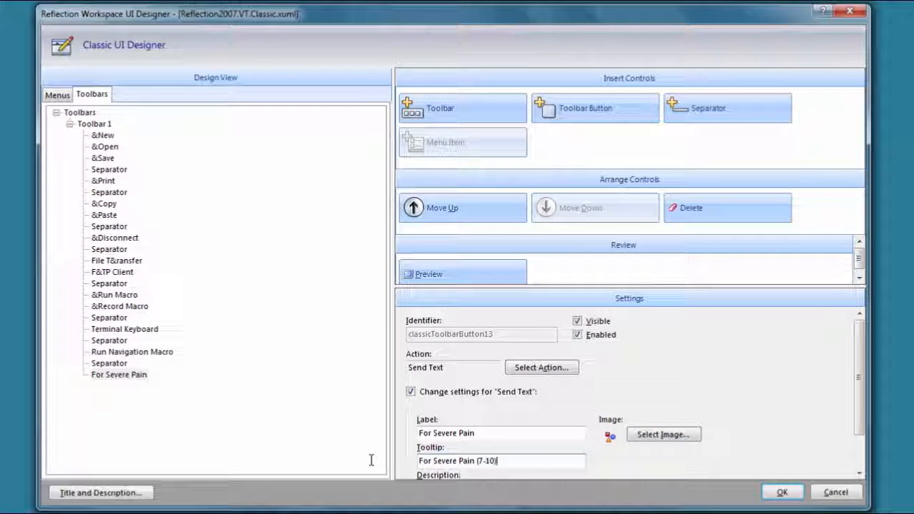
left_click(782, 492)
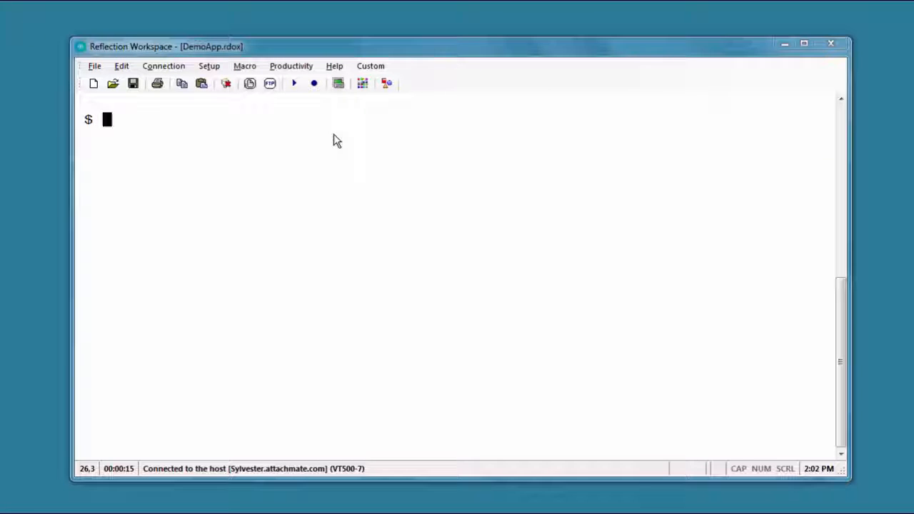
Test the Open Micro Focus and Open Text Editor items of the Custom menu, closing each window that opens.
left_click(369, 67)
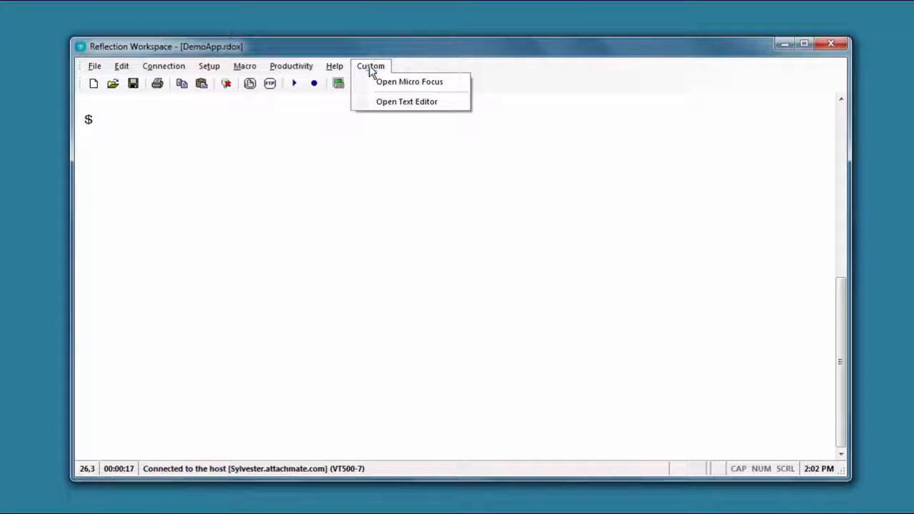
left_click(377, 84)
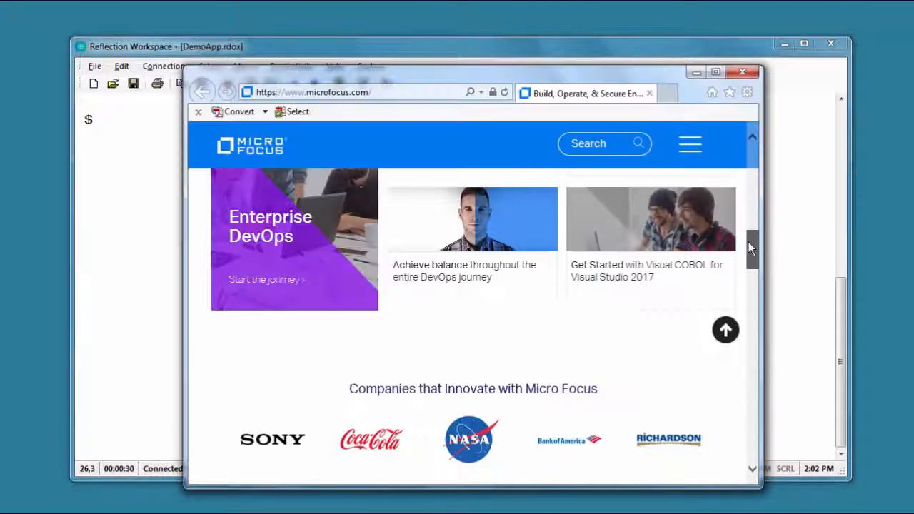
left_click(743, 72)
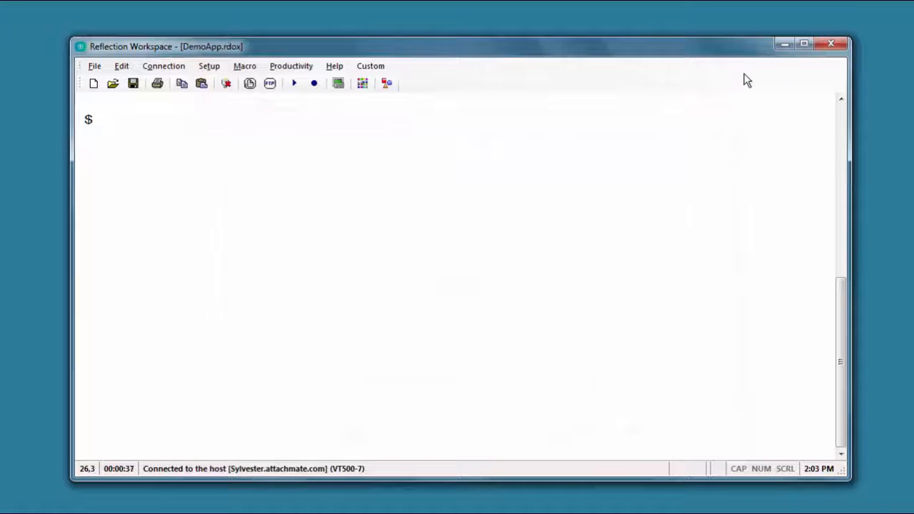
left_click(381, 67)
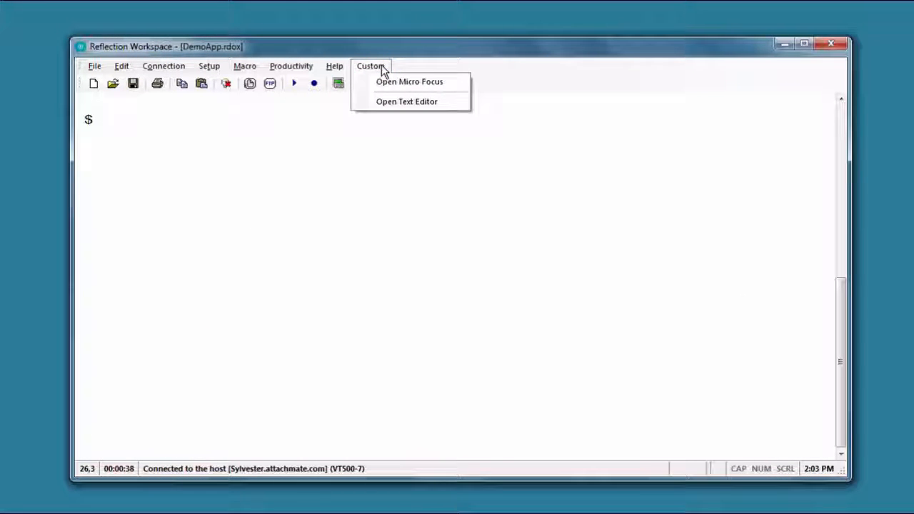
left_click(379, 102)
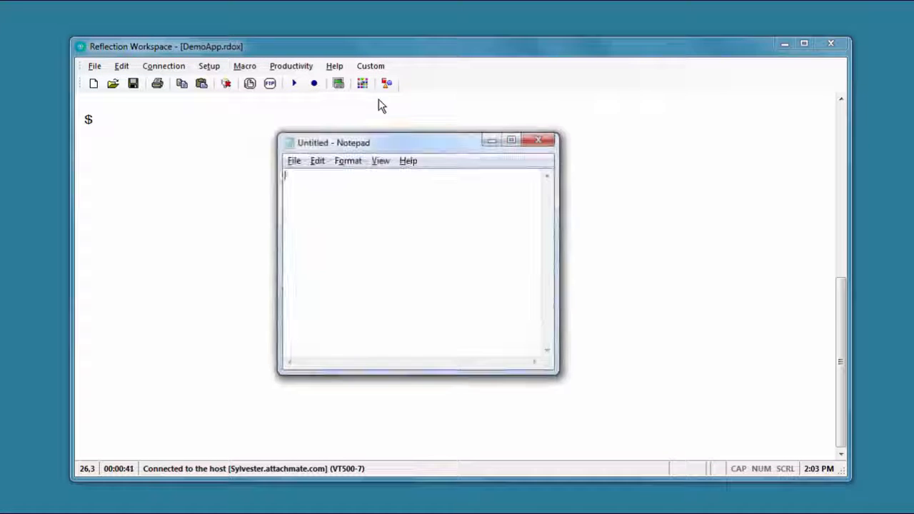
left_click(537, 142)
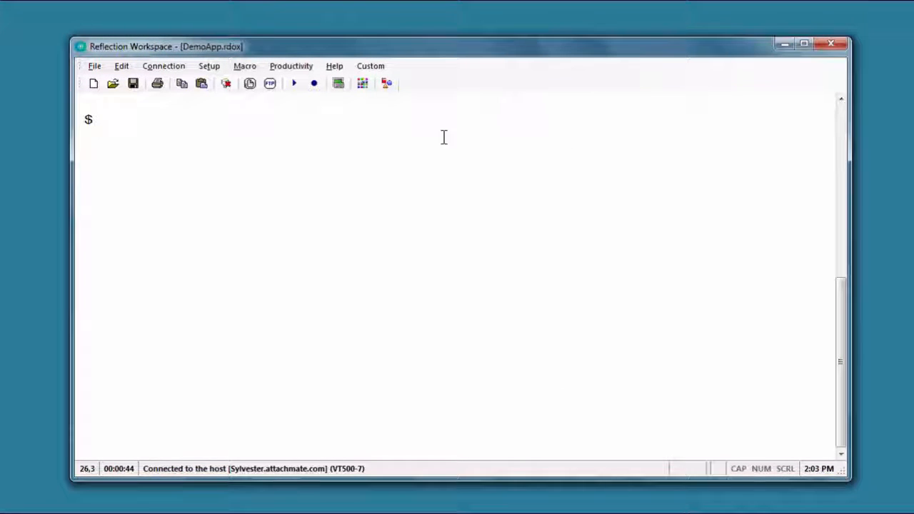
Run the navigation macro from its new toolbar button, and send the severe pain text to the host with the other.
left_click(359, 83)
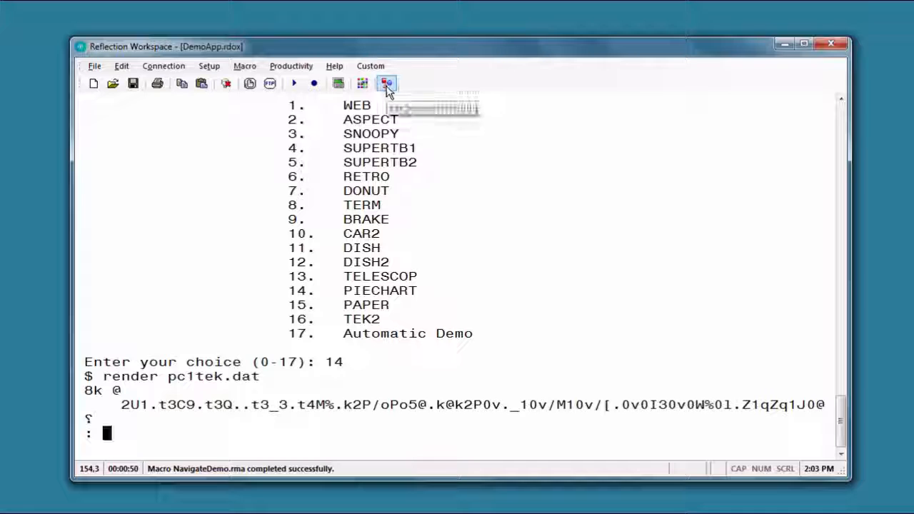
left_click(386, 85)
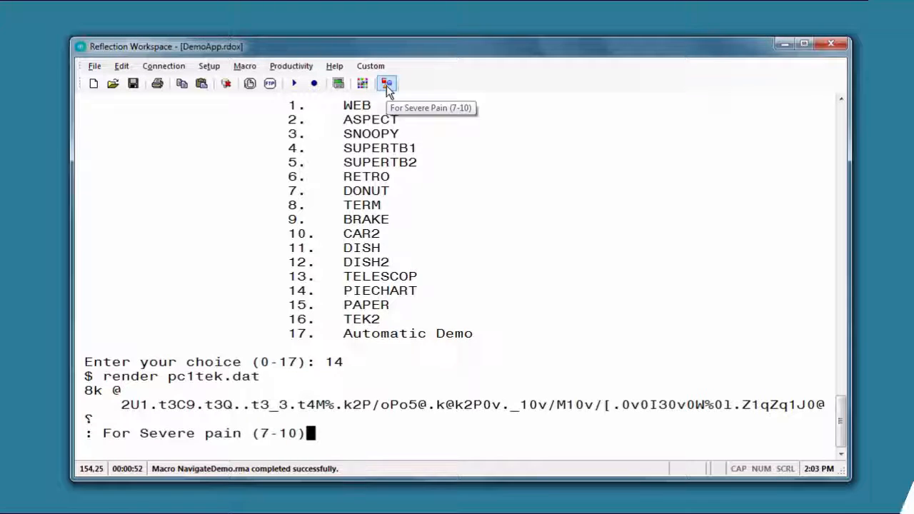